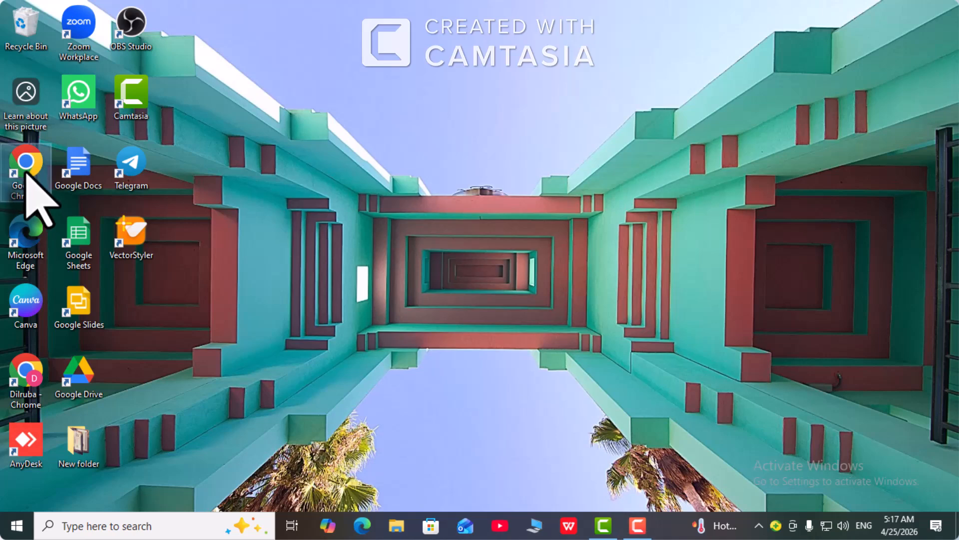
Step: Open Chrome with the first listed profile, search for "google ad" and go to the sponsored Google Ads site
double_click(26, 171)
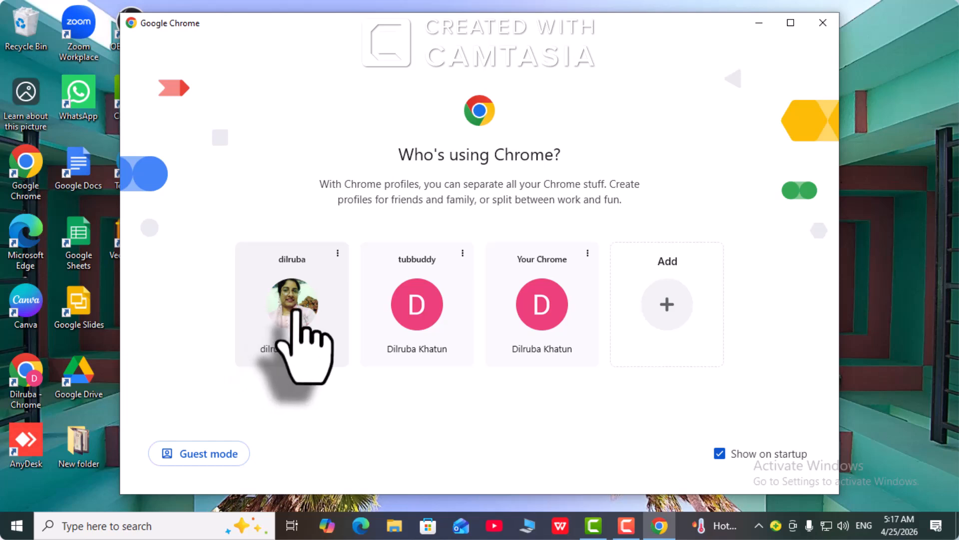
left_click(296, 300)
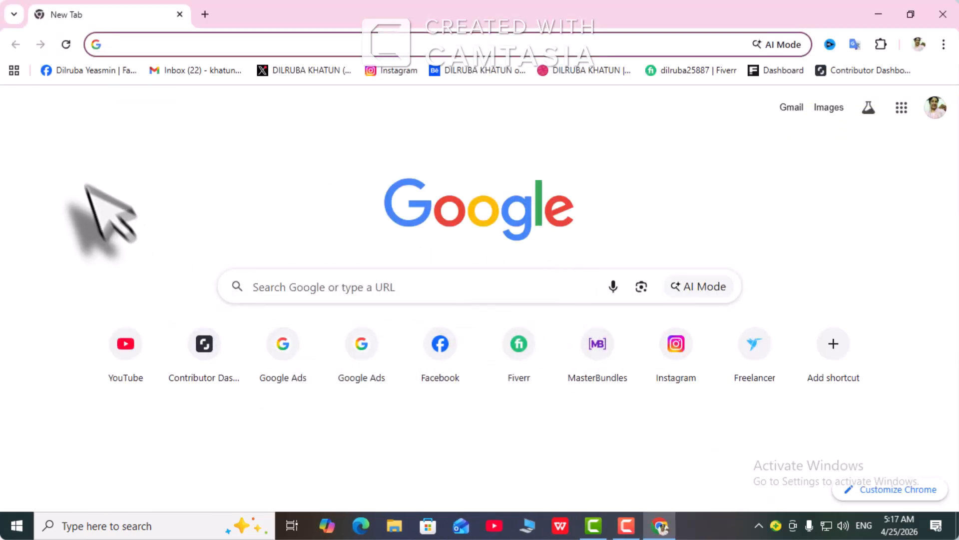
left_click(117, 44)
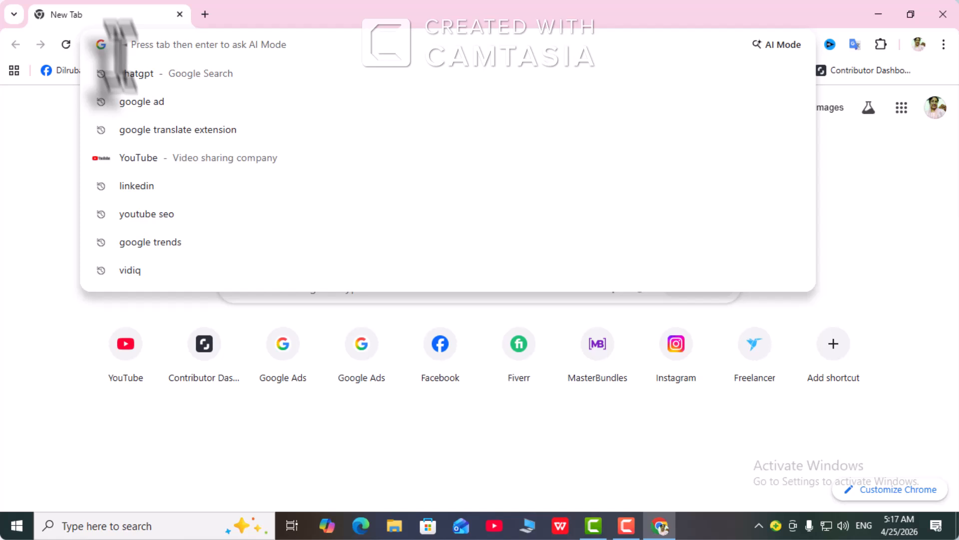
left_click(139, 102)
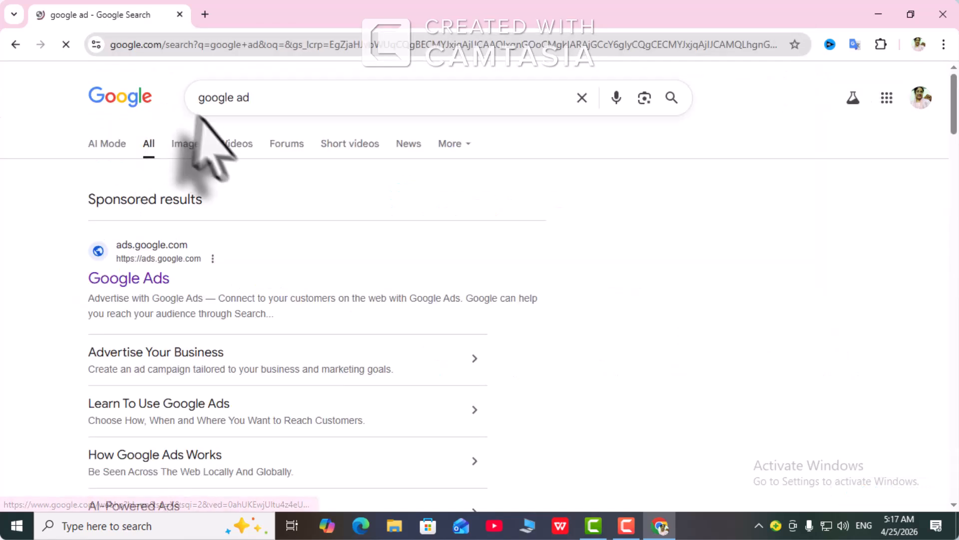
left_click(122, 281)
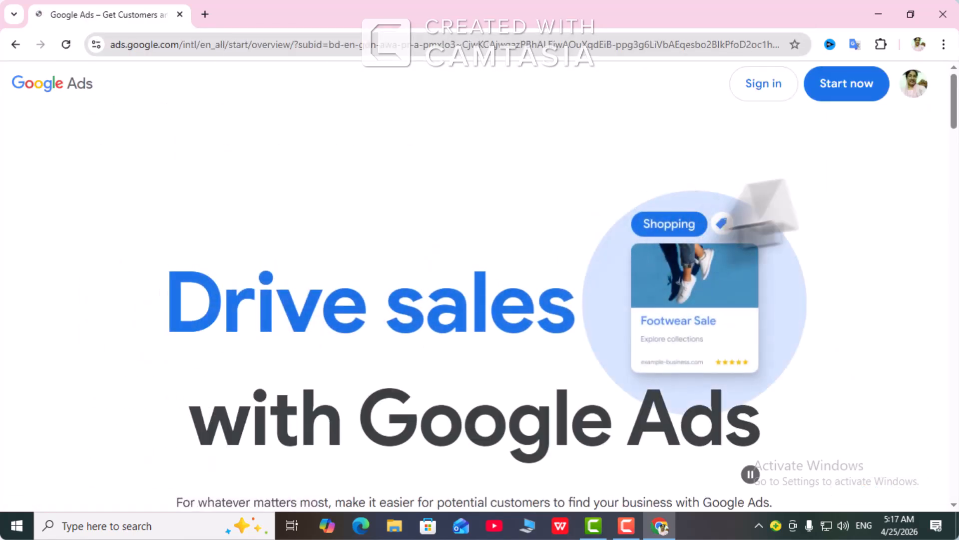
Step: Start Google Ads and open the last advertising account in the account selection list
left_click(825, 94)
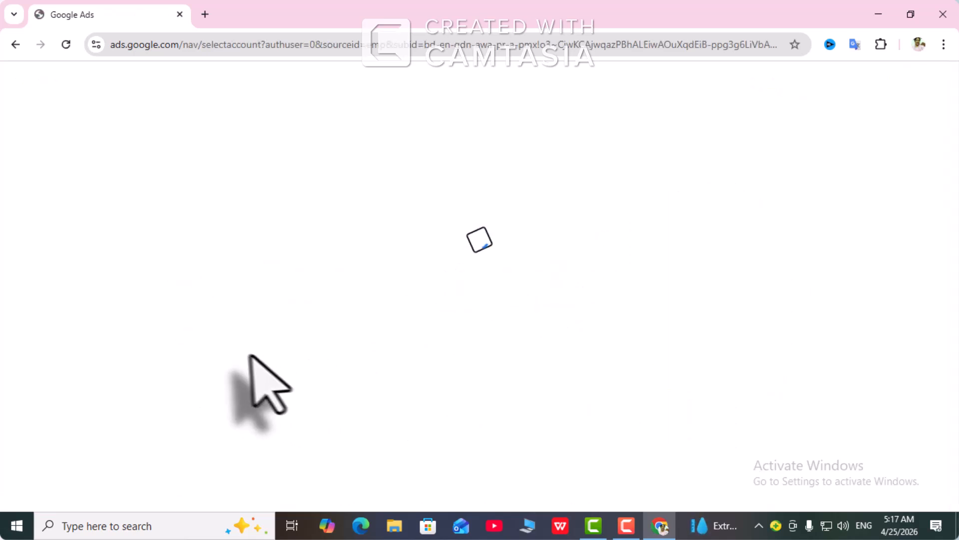
scroll(400, 440, "down", 3)
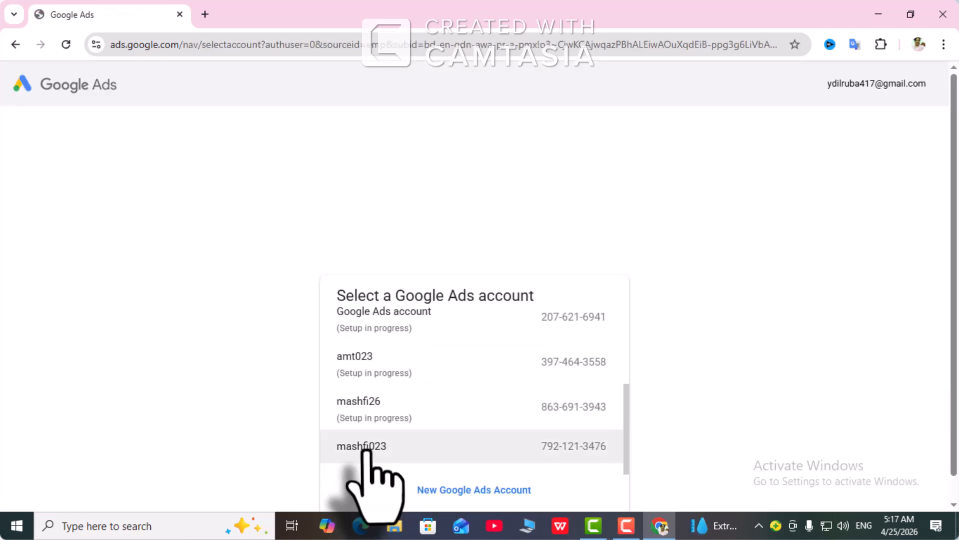
left_click(370, 451)
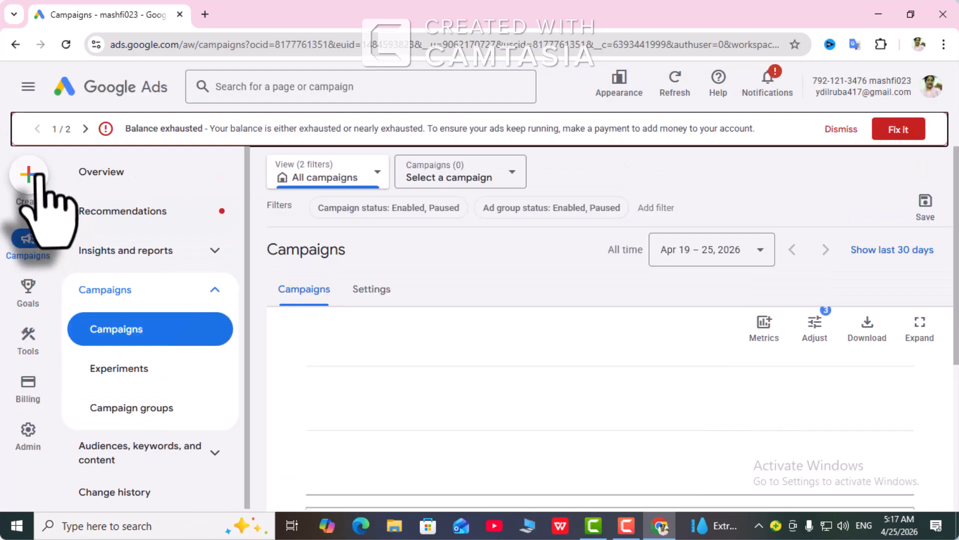
Step: Create a new campaign and skip the business information page
left_click(34, 183)
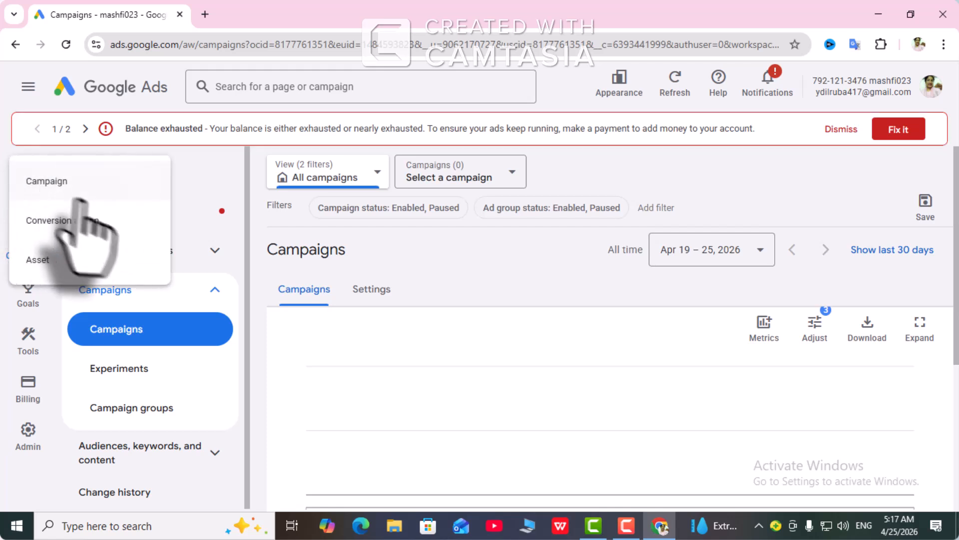
left_click(53, 181)
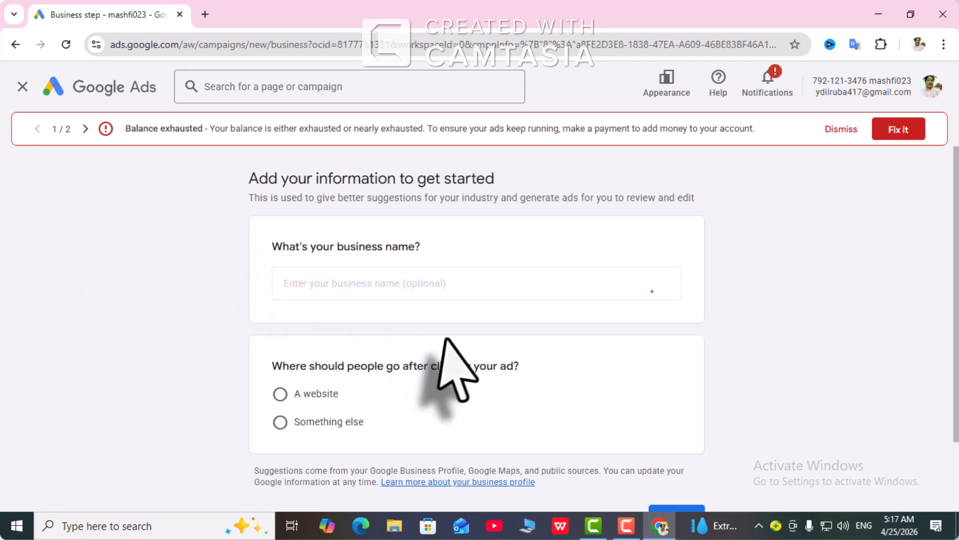
scroll(443, 338, "down", 2)
scroll(612, 419, "down", 2)
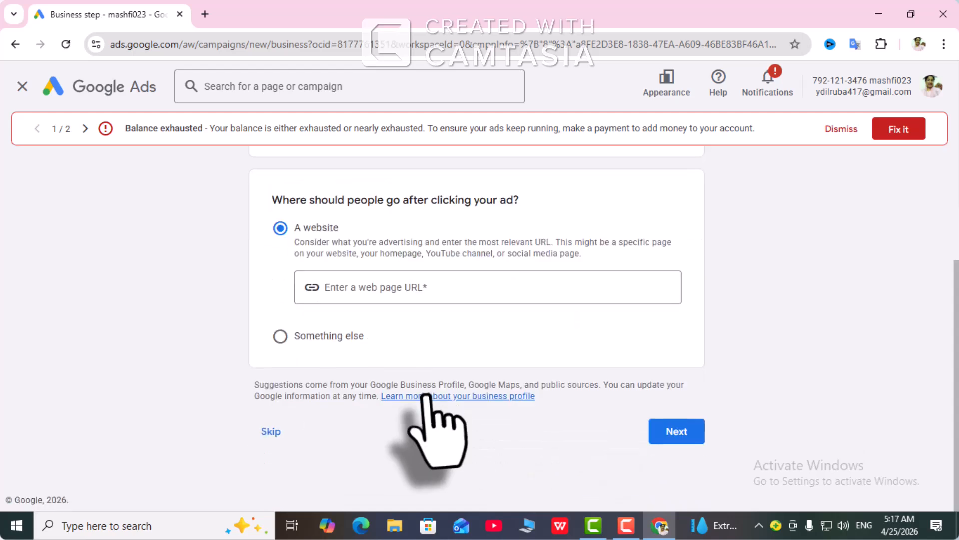
left_click(266, 432)
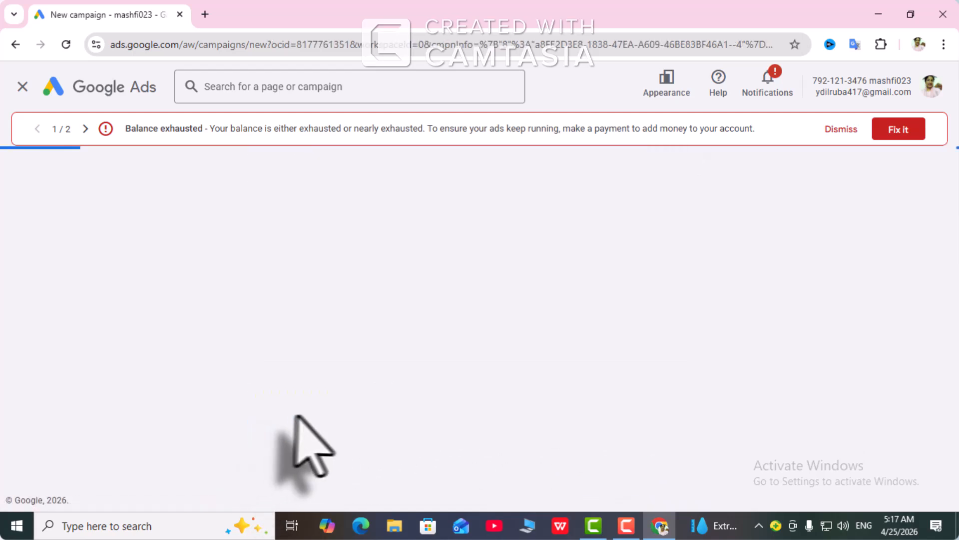
Step: Choose Website traffic as the campaign objective and continue with the default Page views conversion goal
left_click(571, 338)
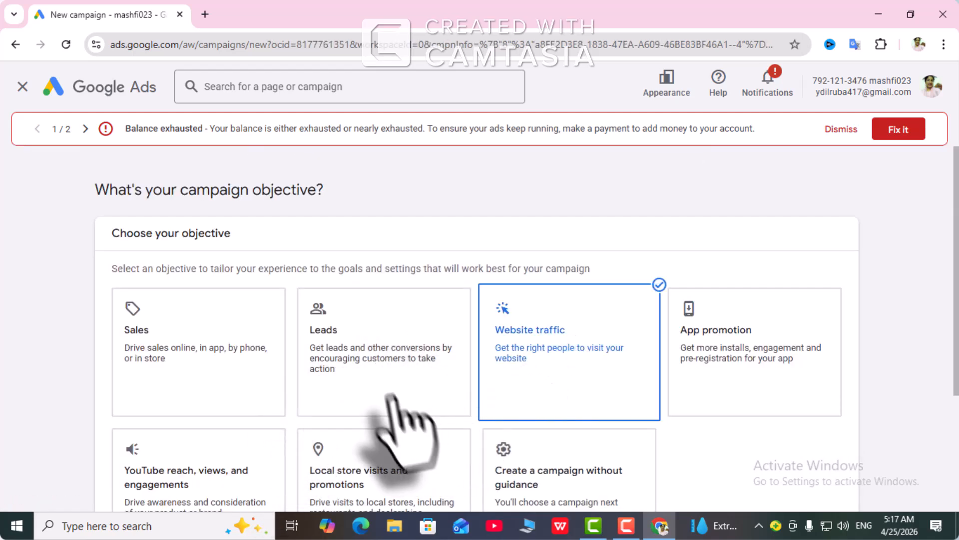
scroll(399, 399, "down", 7)
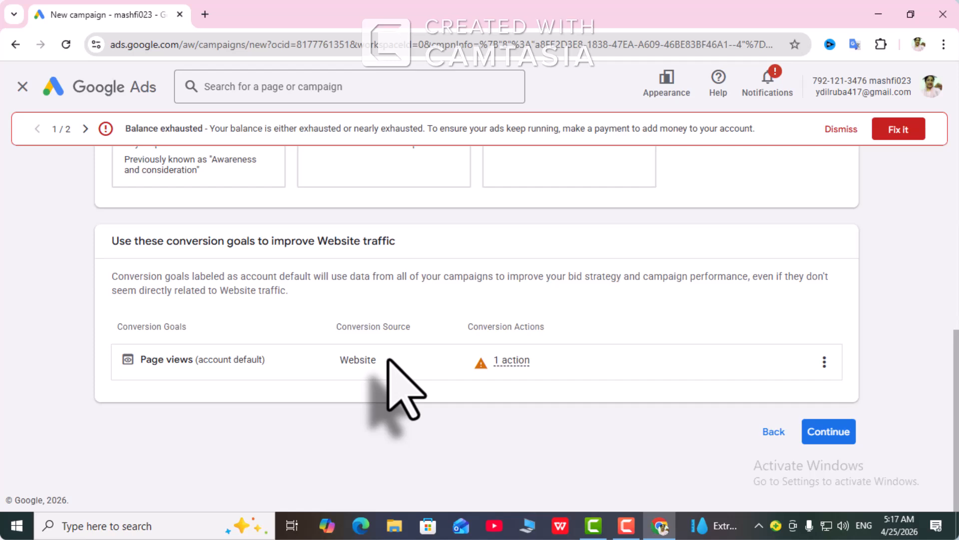
scroll(395, 354, "up", 1)
scroll(669, 353, "down", 1)
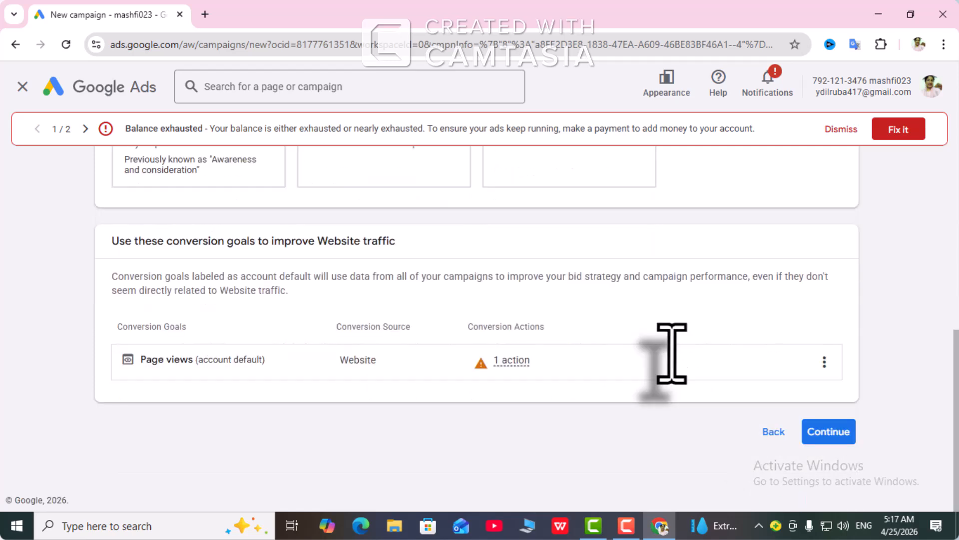
left_click(832, 432)
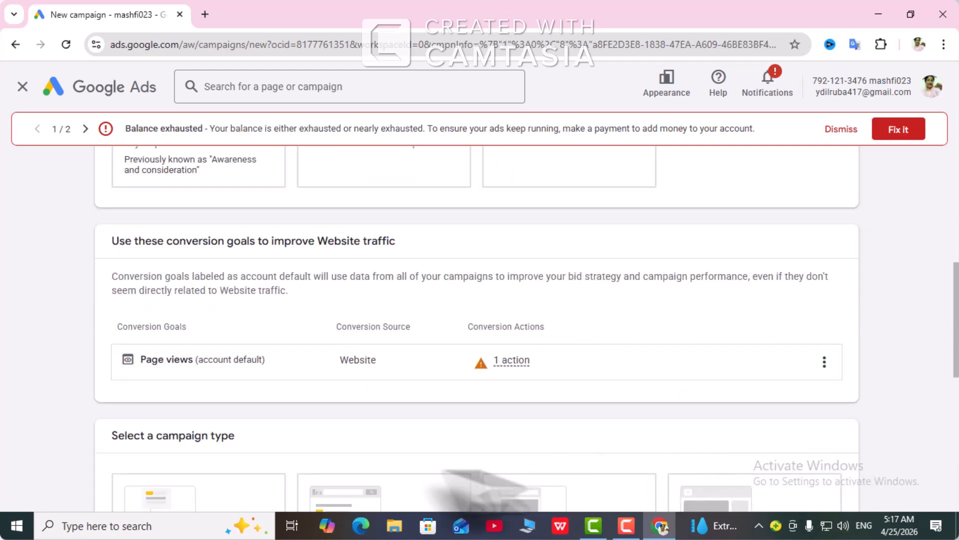
Step: Select Search as the campaign type and continue with the suggested campaign name, leaving the business website empty
scroll(385, 427, "down", 5)
left_click(363, 280)
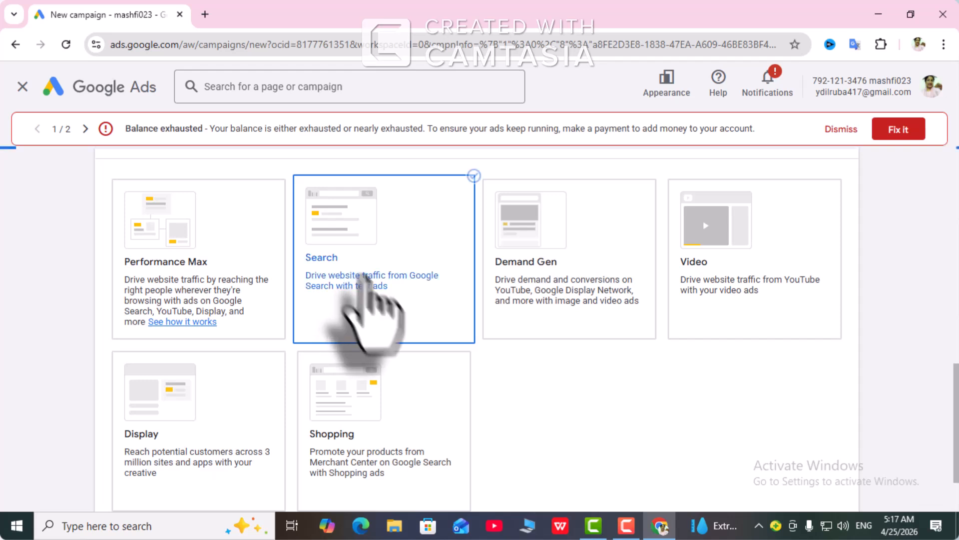
scroll(368, 300, "down", 5)
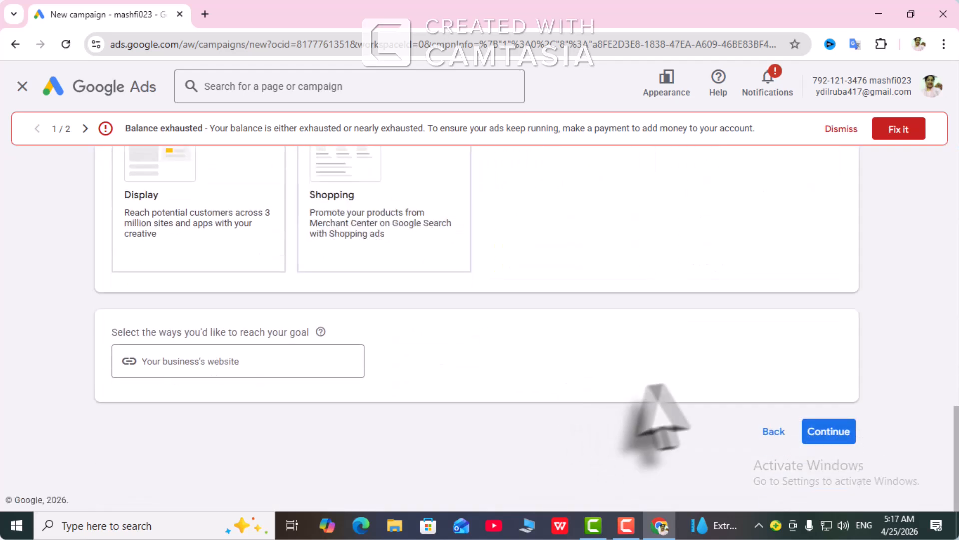
left_click(819, 431)
scroll(234, 407, "down", 3)
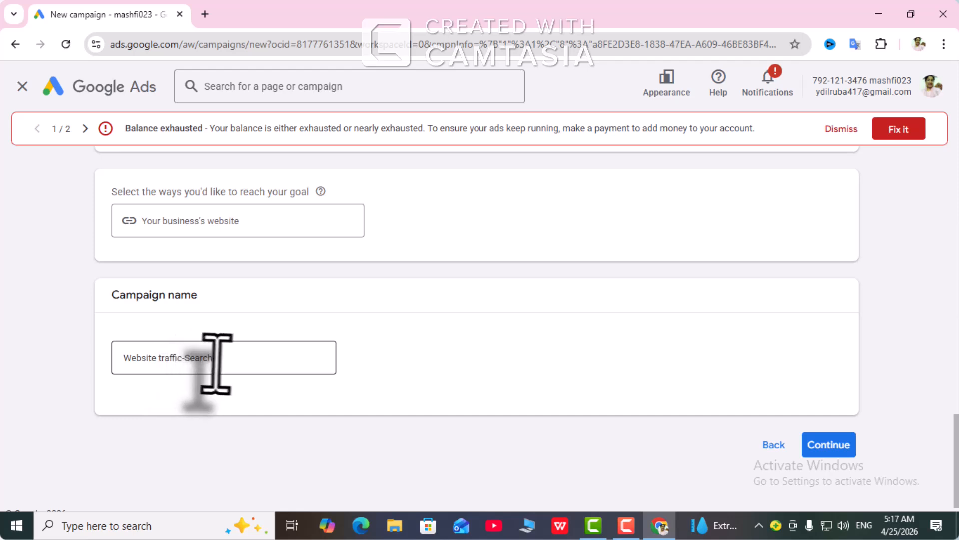
left_click(820, 444)
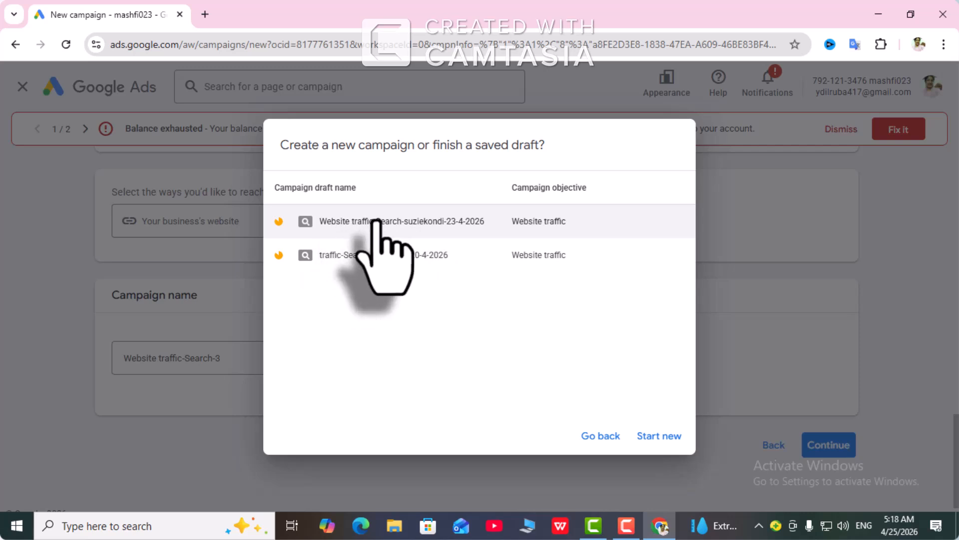
Step: Open the saved draft Website traffic-Search-suziekondi-23-4-2026 and skip keyword and asset generation to reach its keywords section
left_click(374, 221)
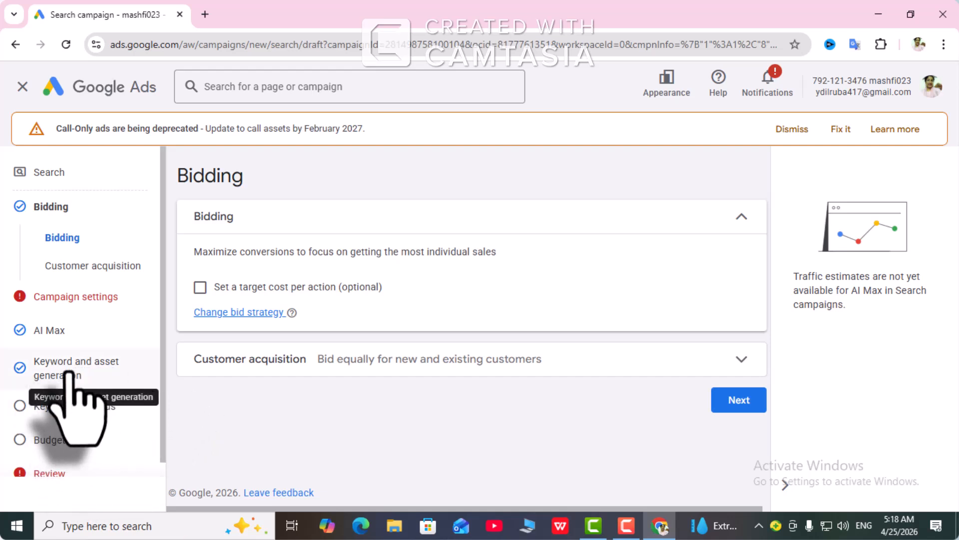
left_click(70, 385)
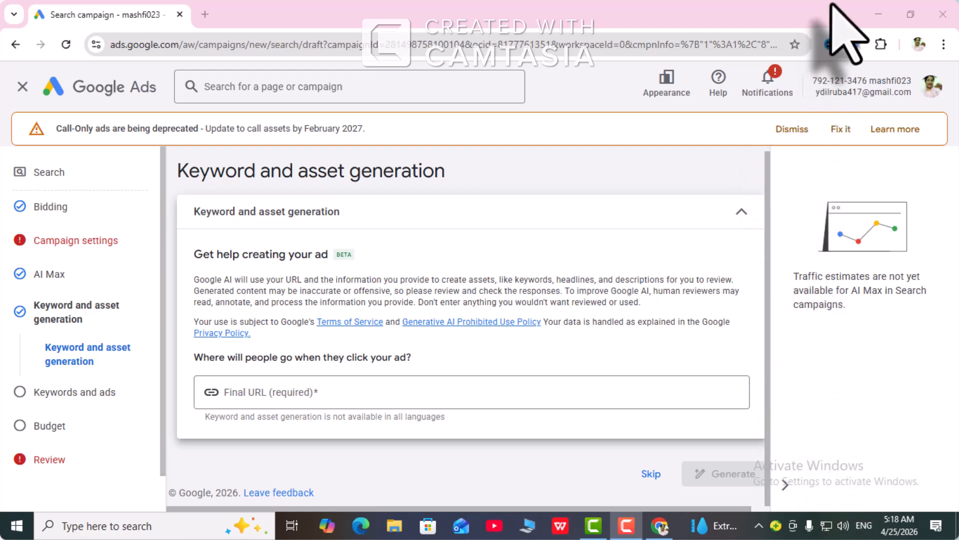
left_click(650, 474)
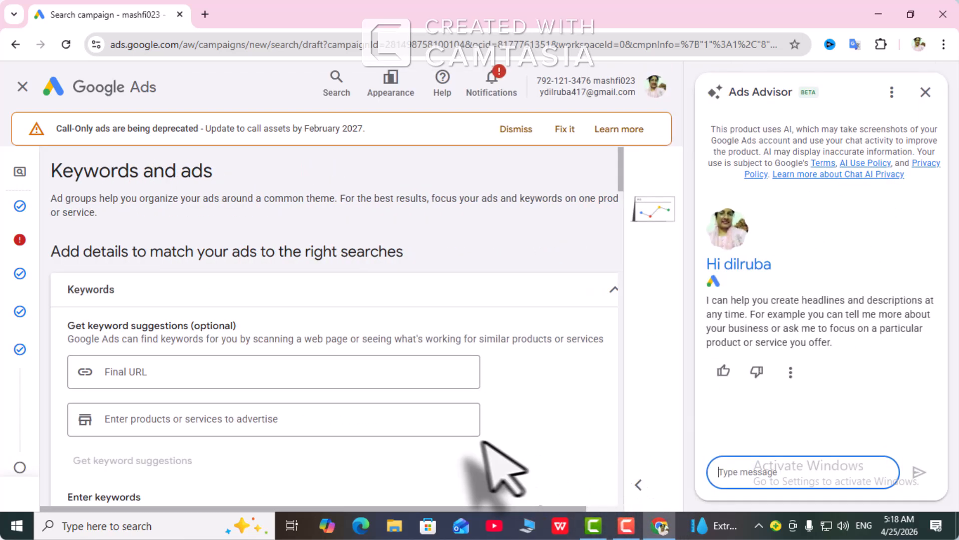
scroll(293, 304, "down", 4)
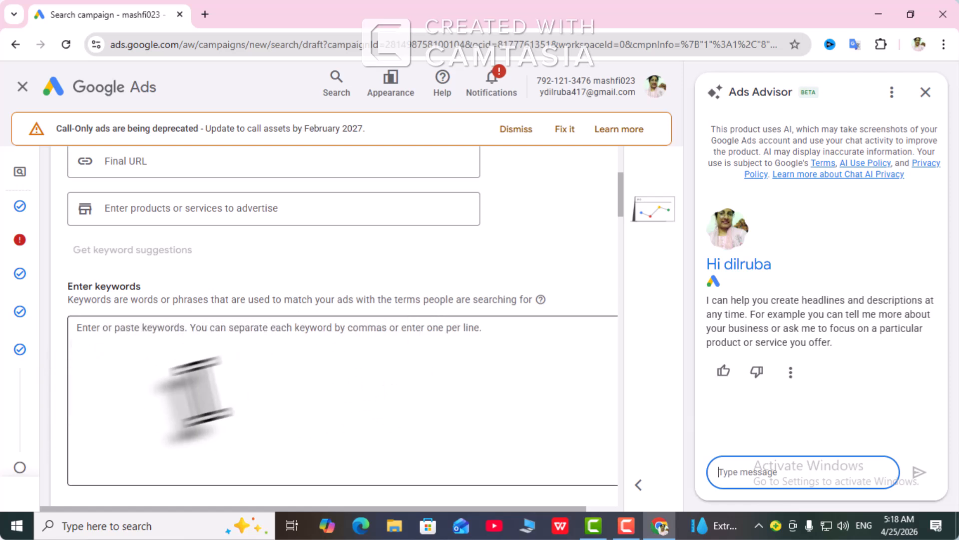
Step: Switch to Google Docs, copy the suziekondi.com collections link from the first recent untitled document, and close the Docs window
mouse_move(30, 372)
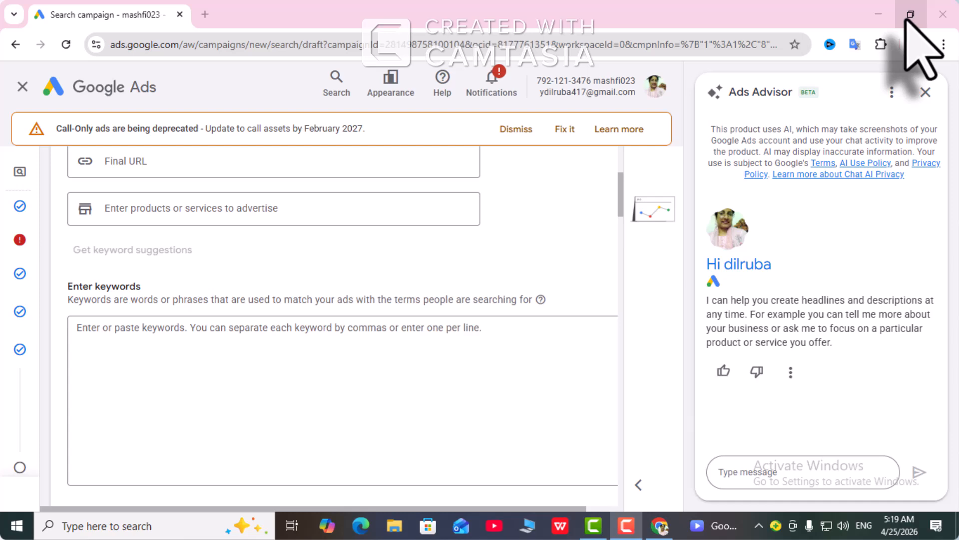
left_click(909, 15)
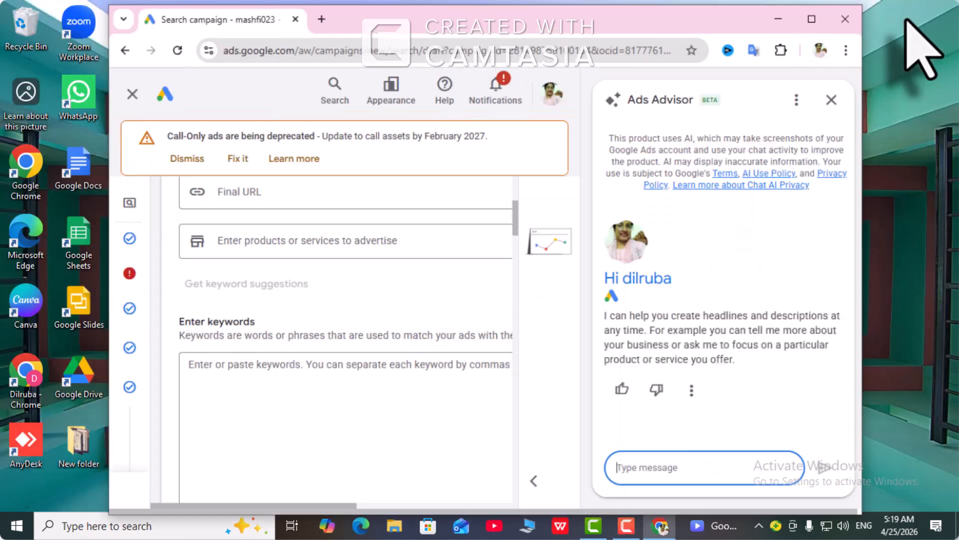
left_click(79, 178)
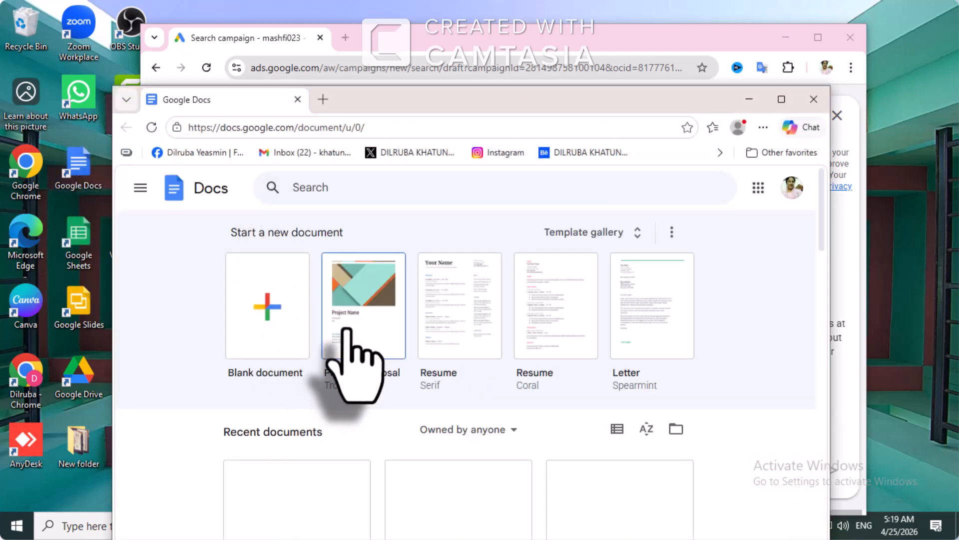
scroll(345, 330, "down", 2)
left_click(312, 395)
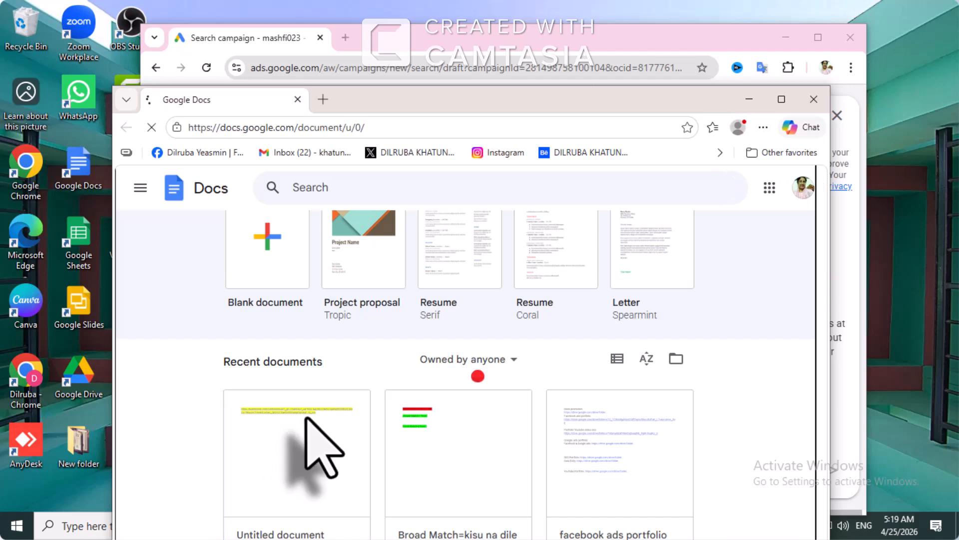
left_click(369, 354)
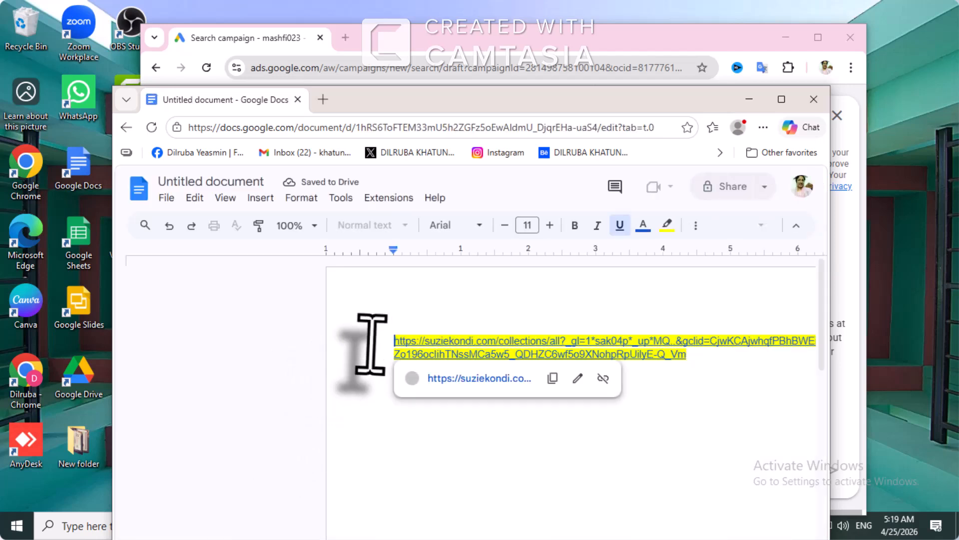
left_click(553, 378)
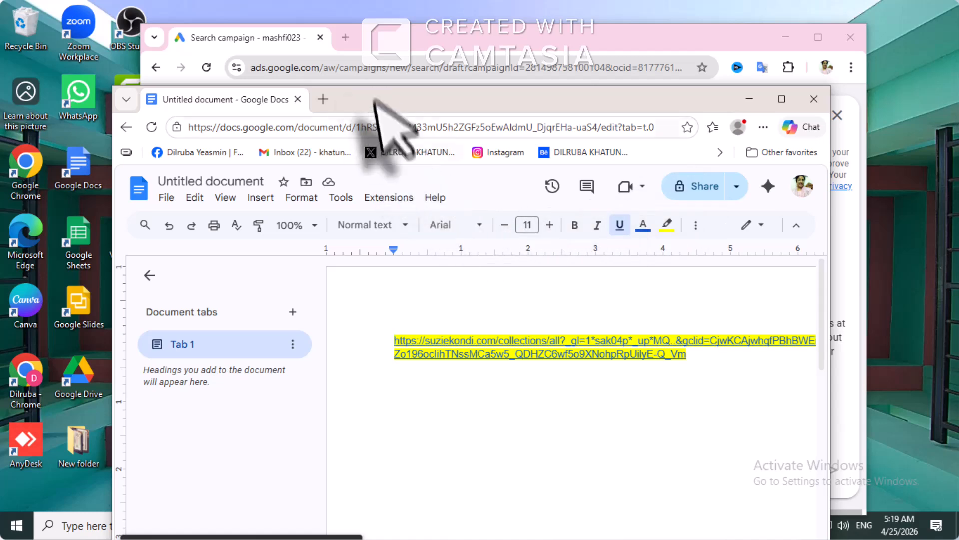
left_click_drag(375, 109, 394, 200)
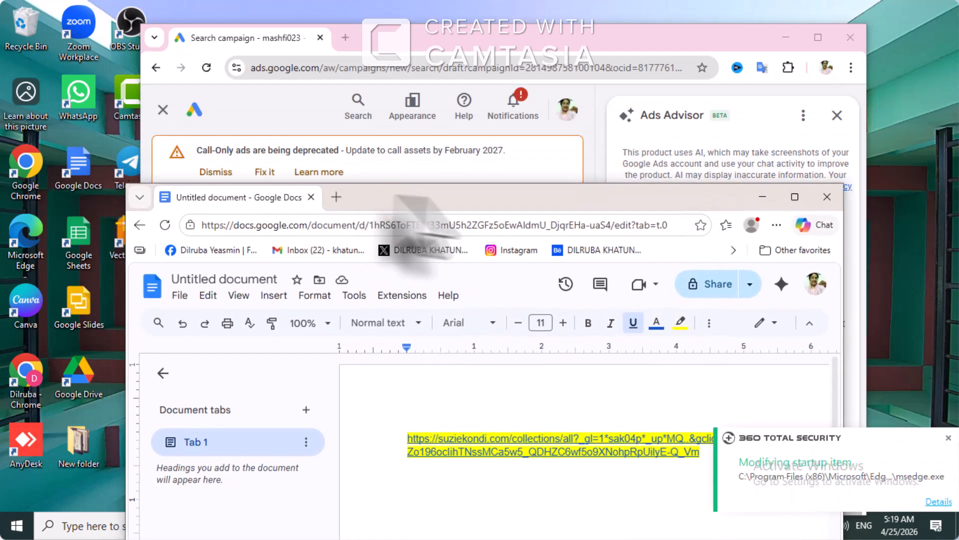
left_click(828, 197)
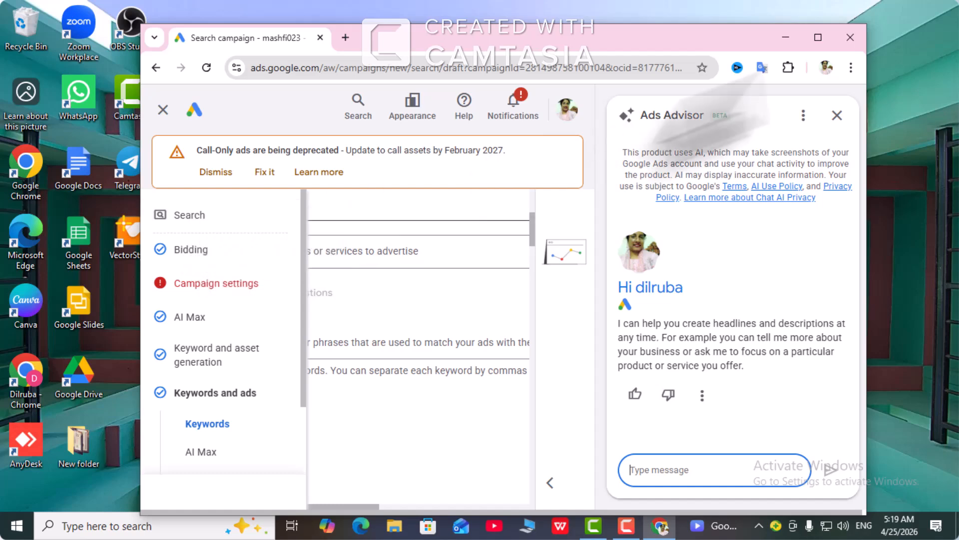
Step: Maximize the Google Ads window and paste the copied suziekondi.com link as the Final URL for keyword suggestions
left_click(817, 38)
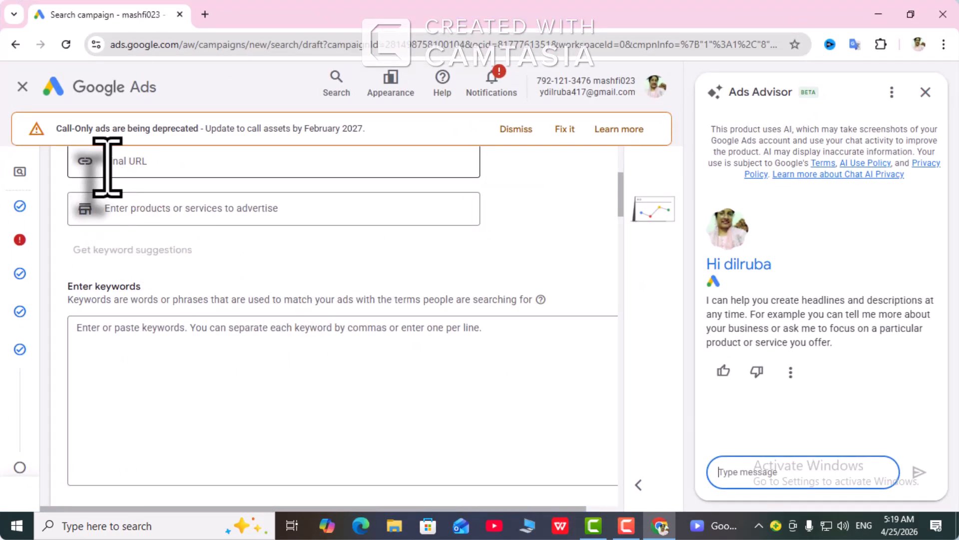
left_click(108, 166)
right_click(108, 166)
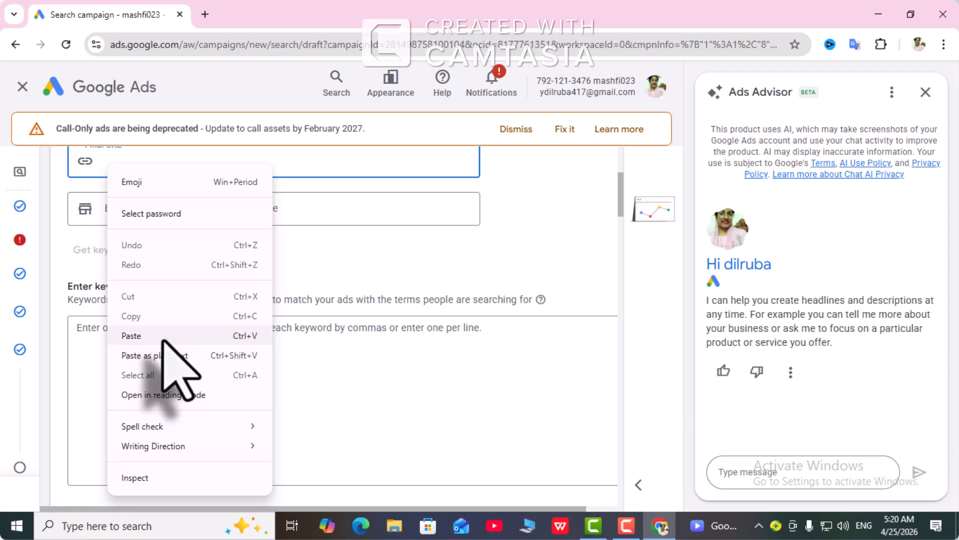
left_click(168, 336)
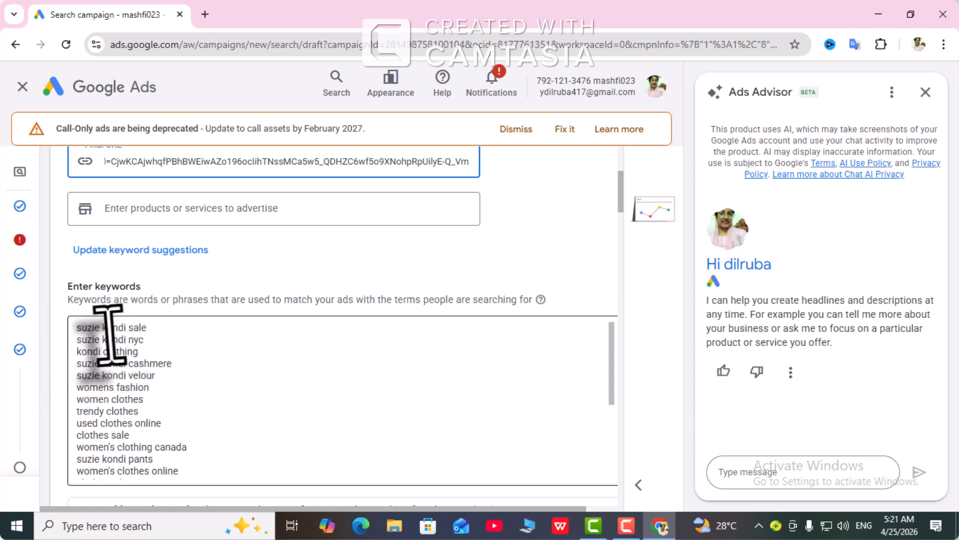
Step: Label the first keyword line as "suzie kondi sale borad match" and separate it from the following keywords with blank lines
left_click(149, 333)
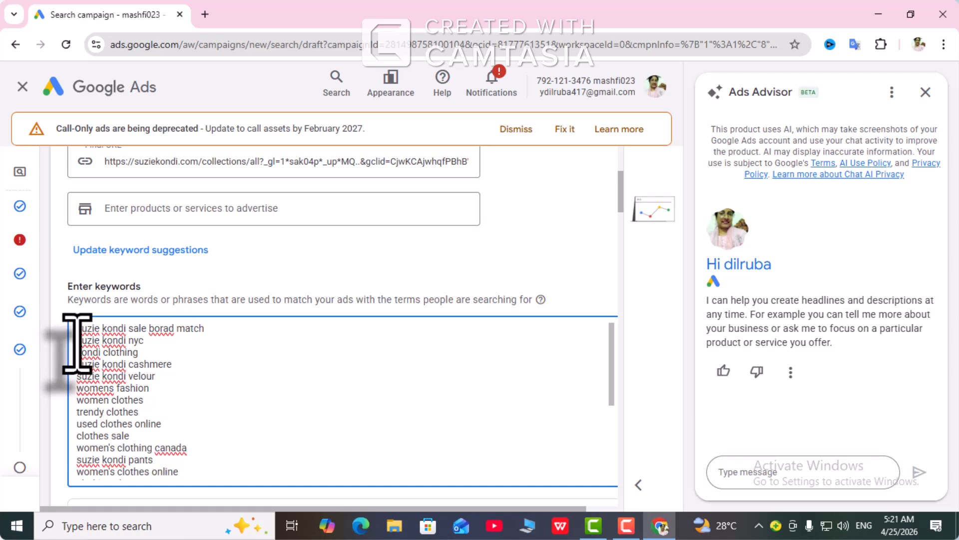
key("Return")
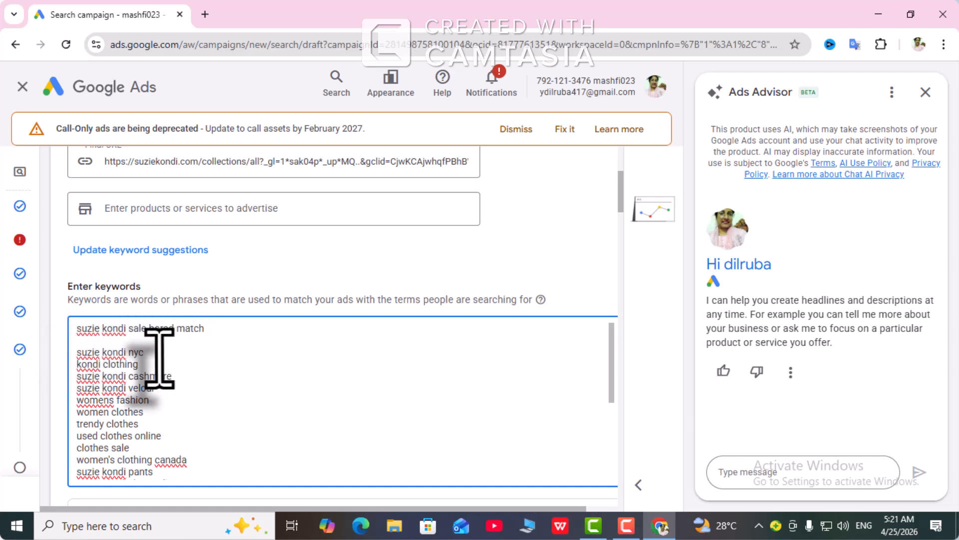
key("Return")
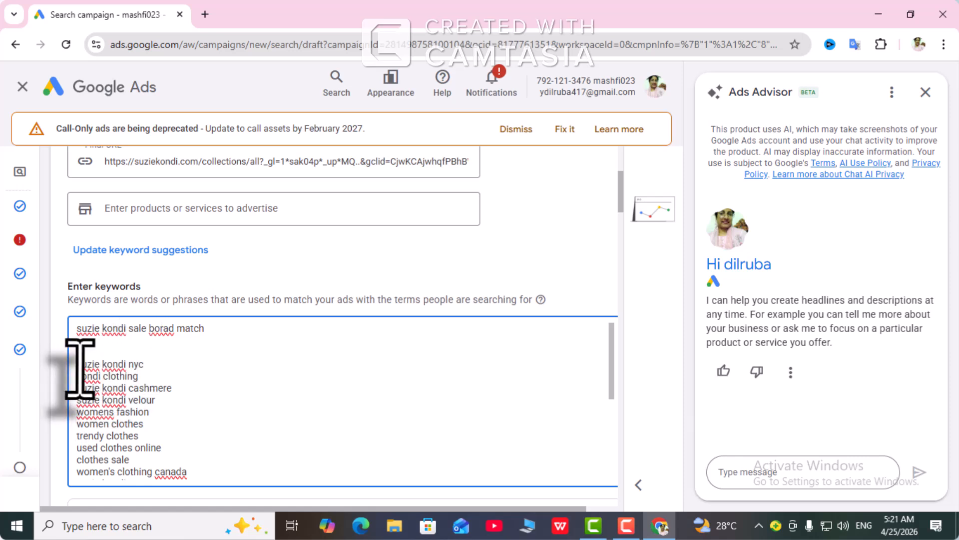
Step: Change the suzie kondi nyc keyword line to "suzie kondi" in quotation marks, label it "phrases match", and set it apart with blank lines
key("Return")
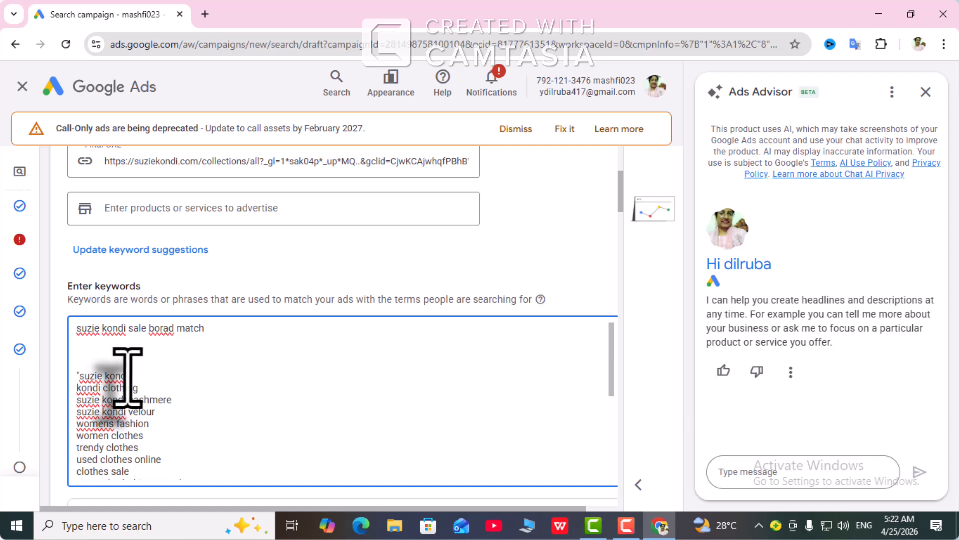
left_click(133, 376)
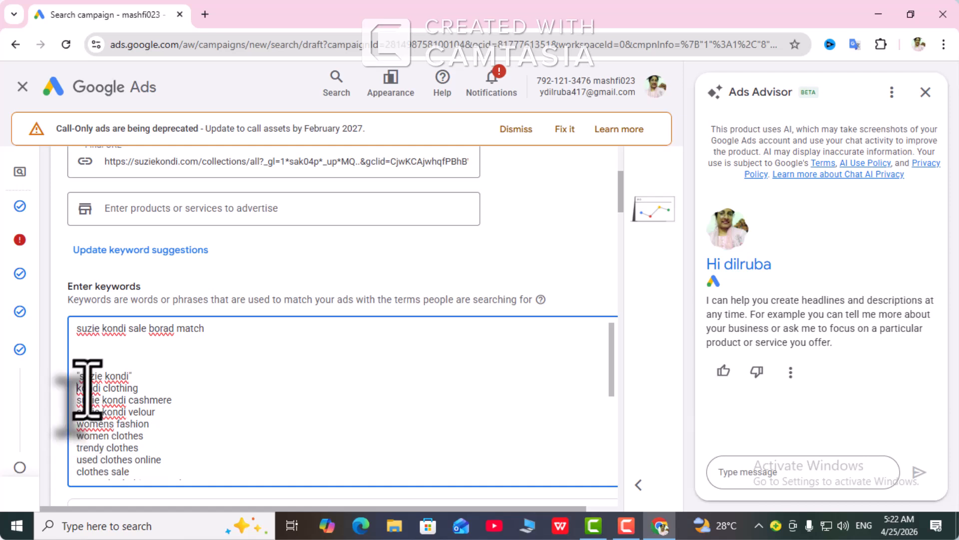
key("Return")
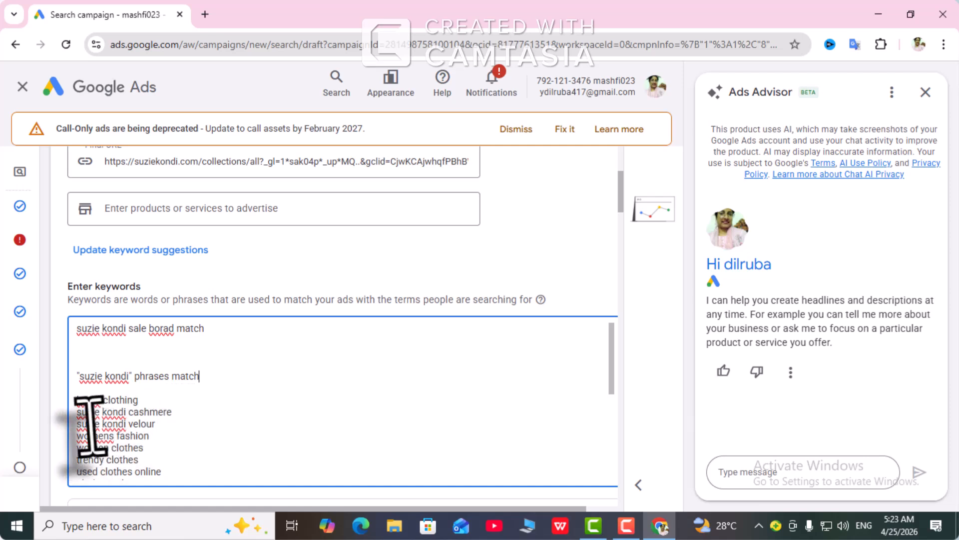
Step: Enclose the kondi clothing keyword in square brackets with the label "Exact match" and a blank line below, and clear the first keyword line
left_click(79, 400)
type("{")
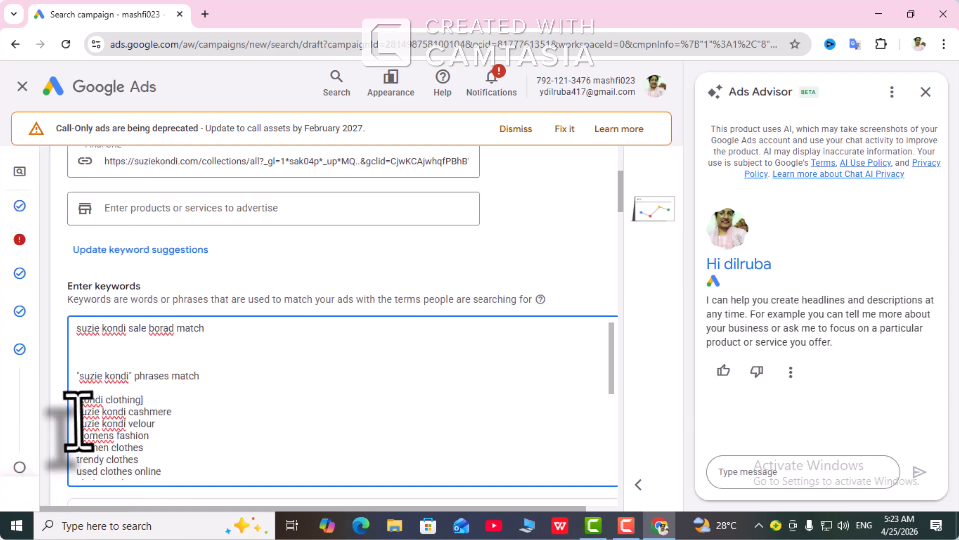
left_click(77, 411)
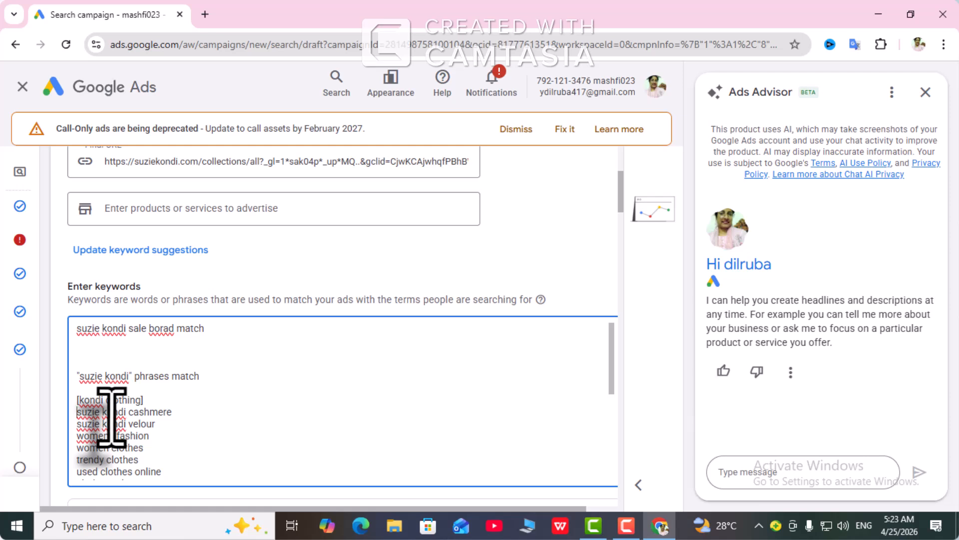
key("Return")
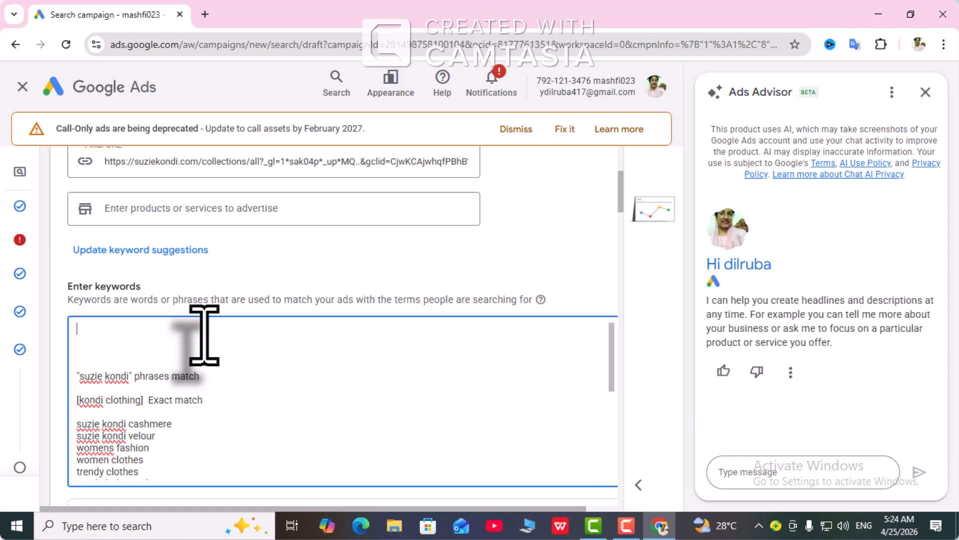
Step: Examine the whole keyword list, from the phrase and exact match examples to its last entries, and the suggestion to add more keywords
scroll(210, 354, "down", 3)
scroll(214, 370, "up", 3)
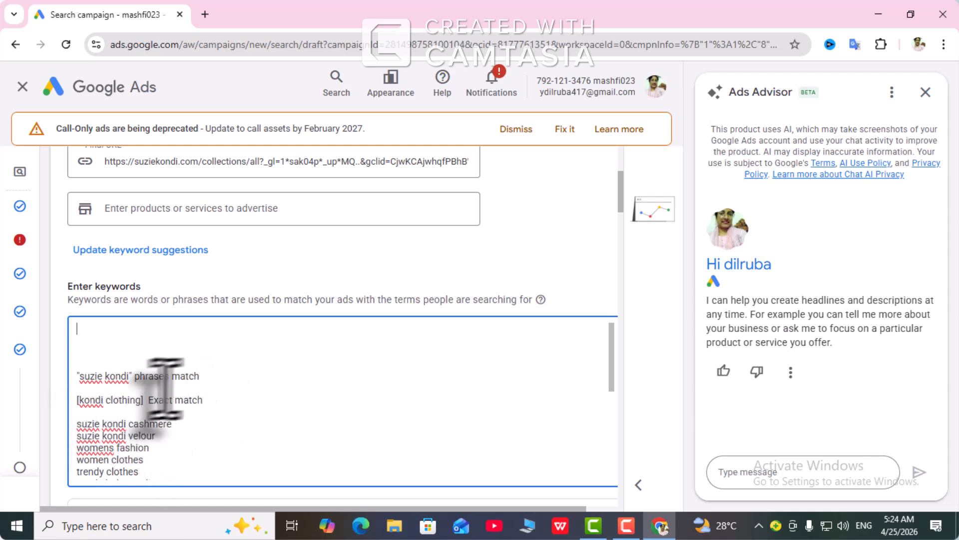
scroll(164, 385, "down", 8)
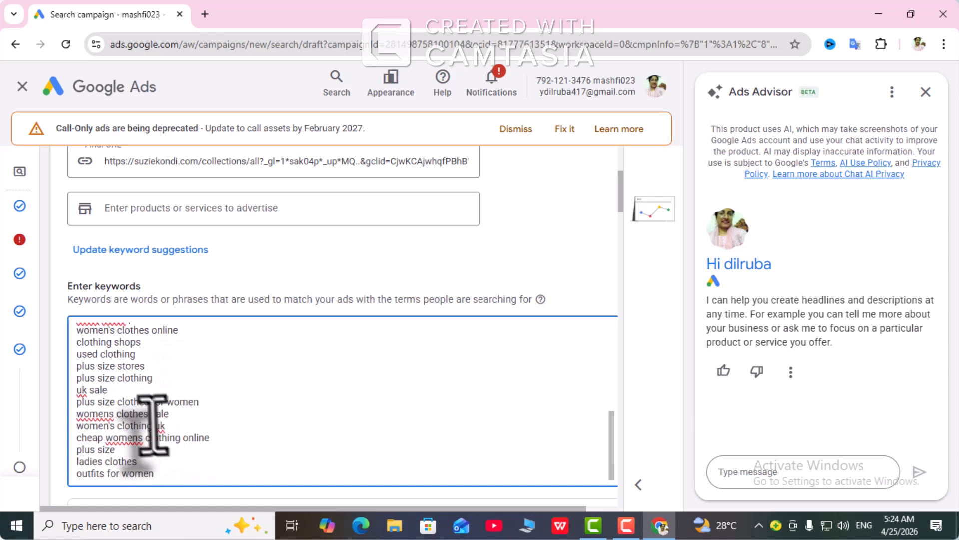
scroll(152, 425, "down", 3)
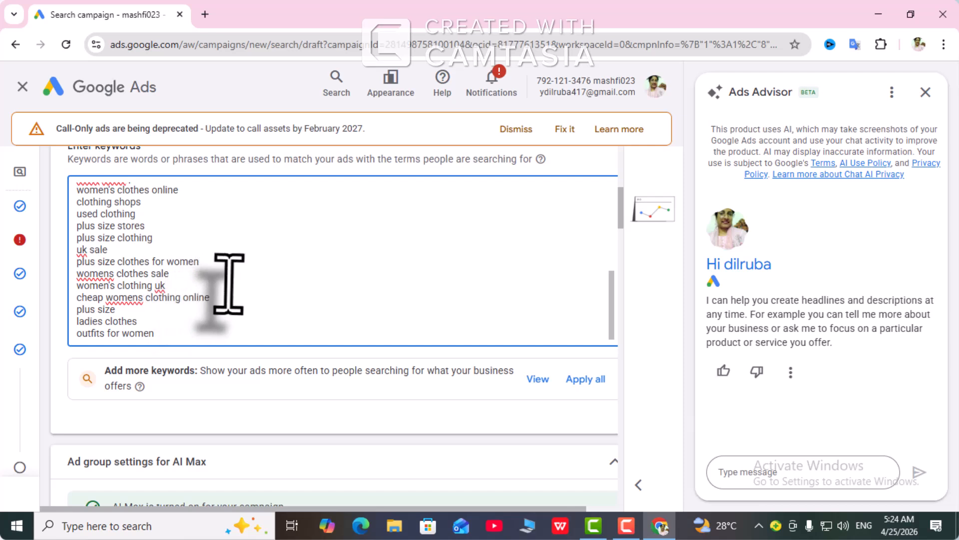
scroll(257, 287, "down", 1)
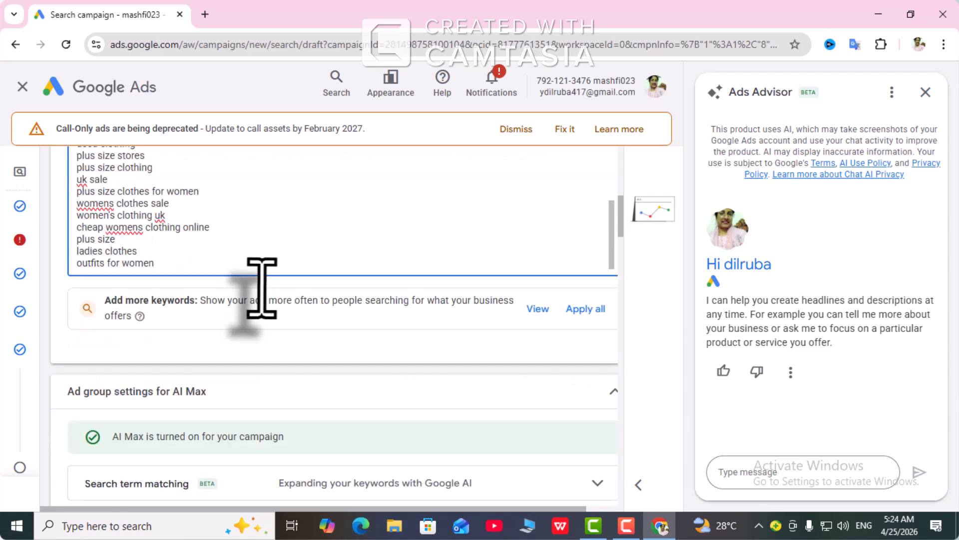
scroll(270, 257, "up", 5)
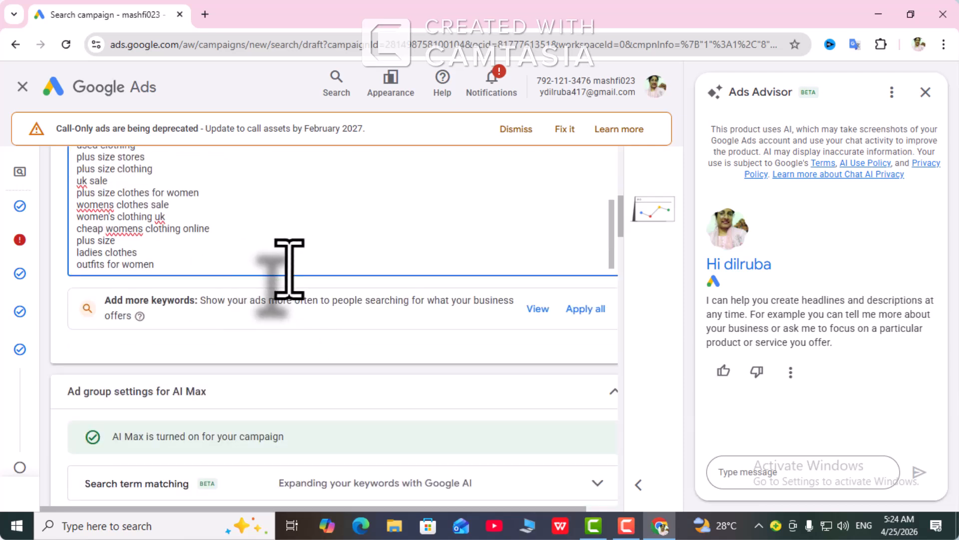
scroll(257, 248, "up", 6)
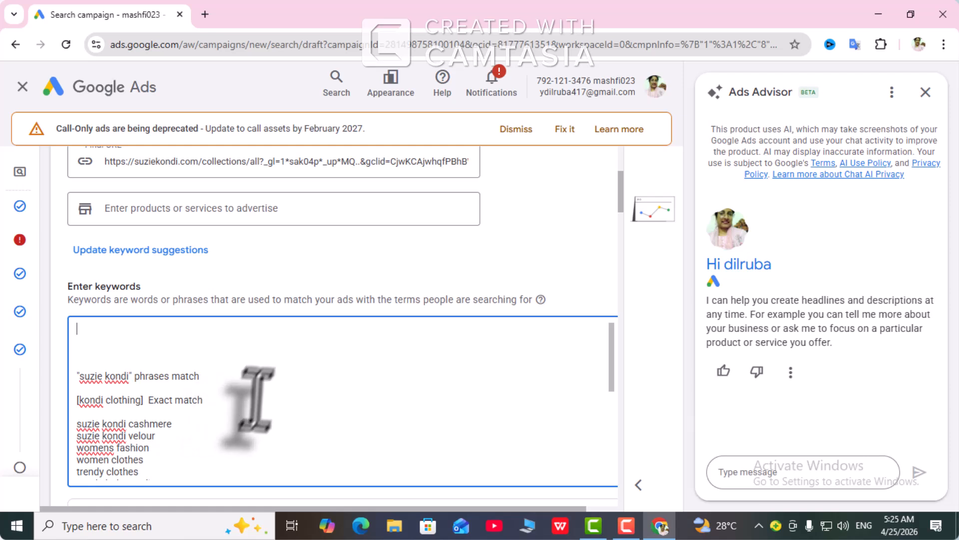
scroll(255, 386, "down", 4)
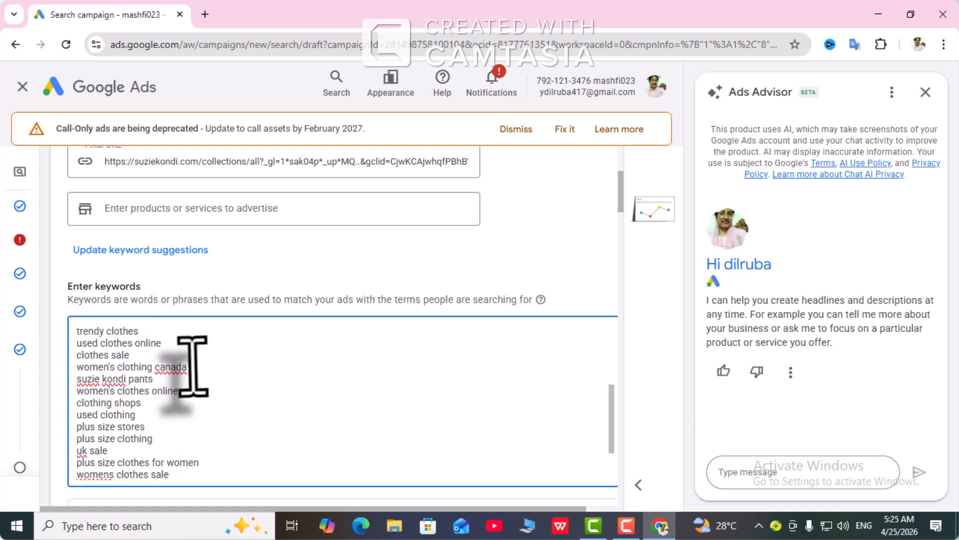
scroll(195, 365, "up", 5)
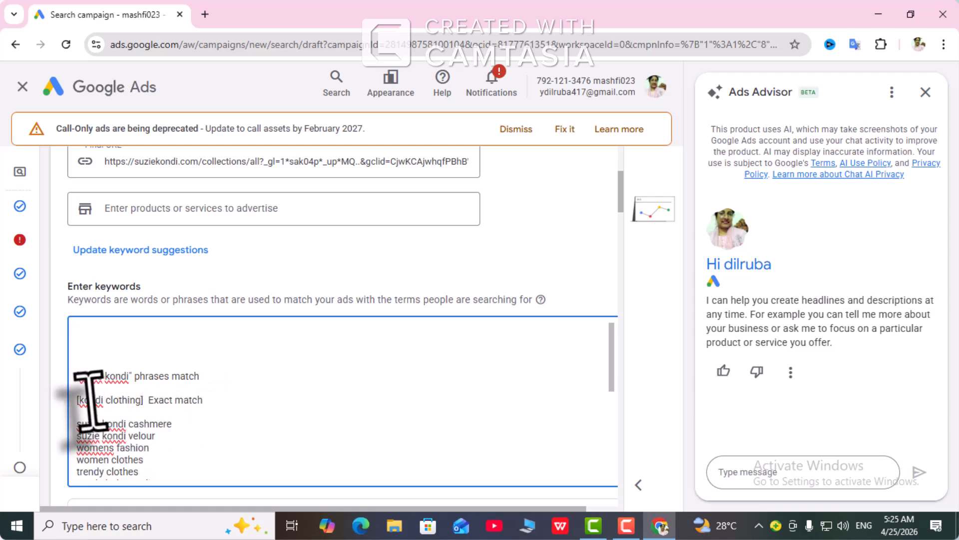
scroll(285, 368, "down", 2)
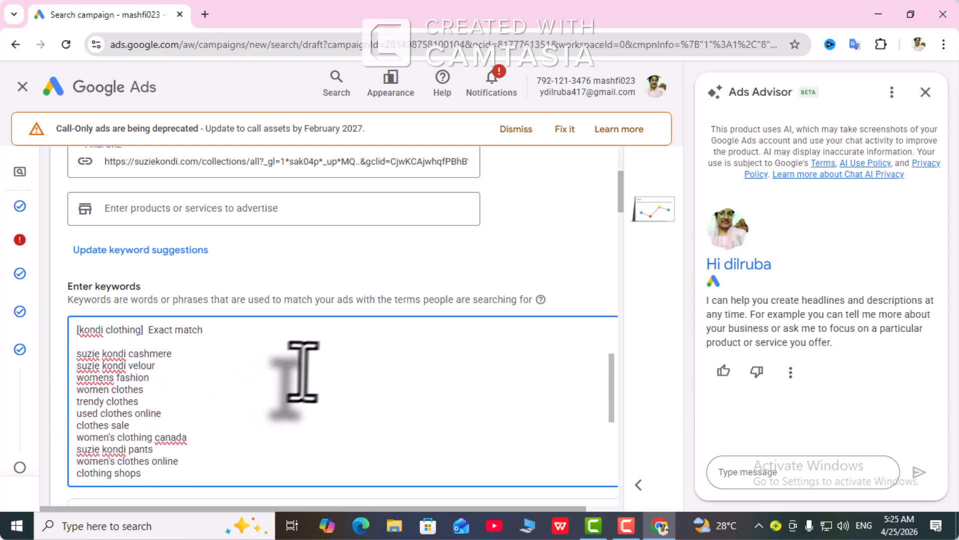